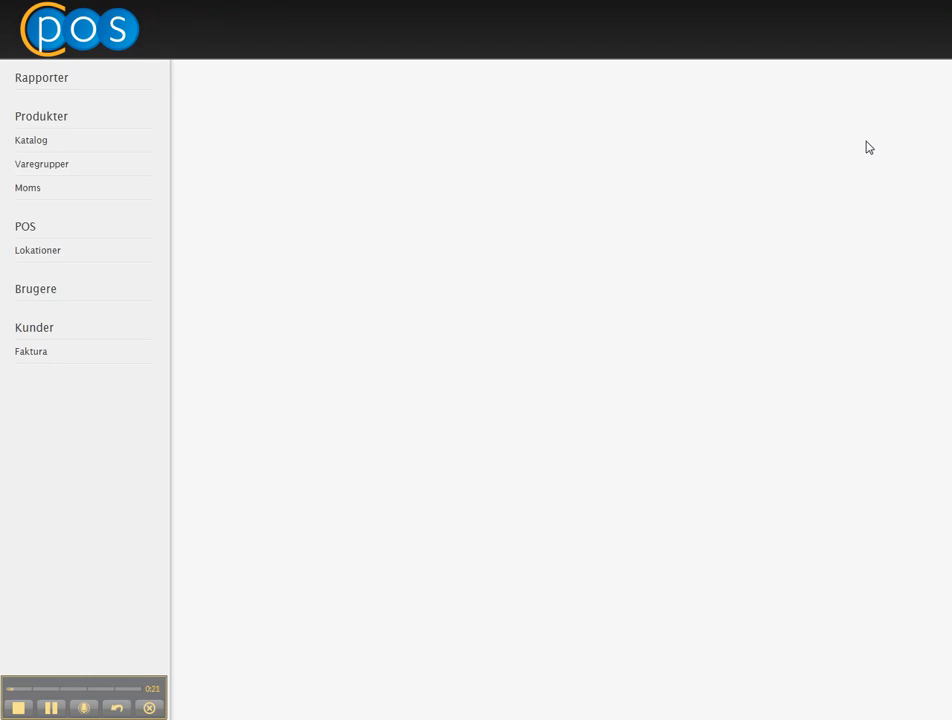
Add a new product catalog named with a first name followed by TEST
click(38, 145)
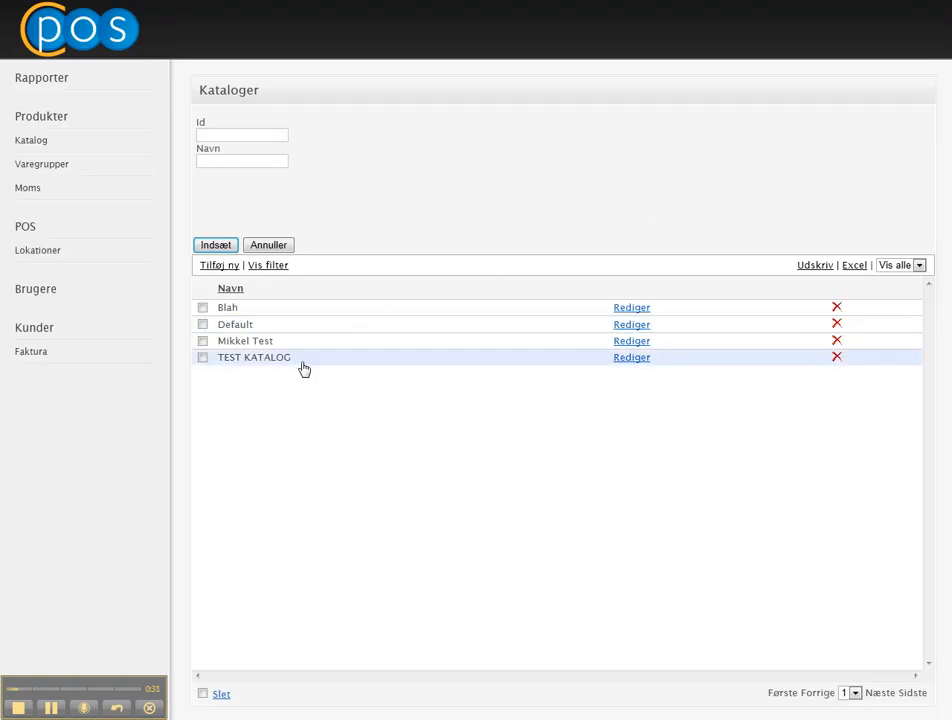
click(256, 158)
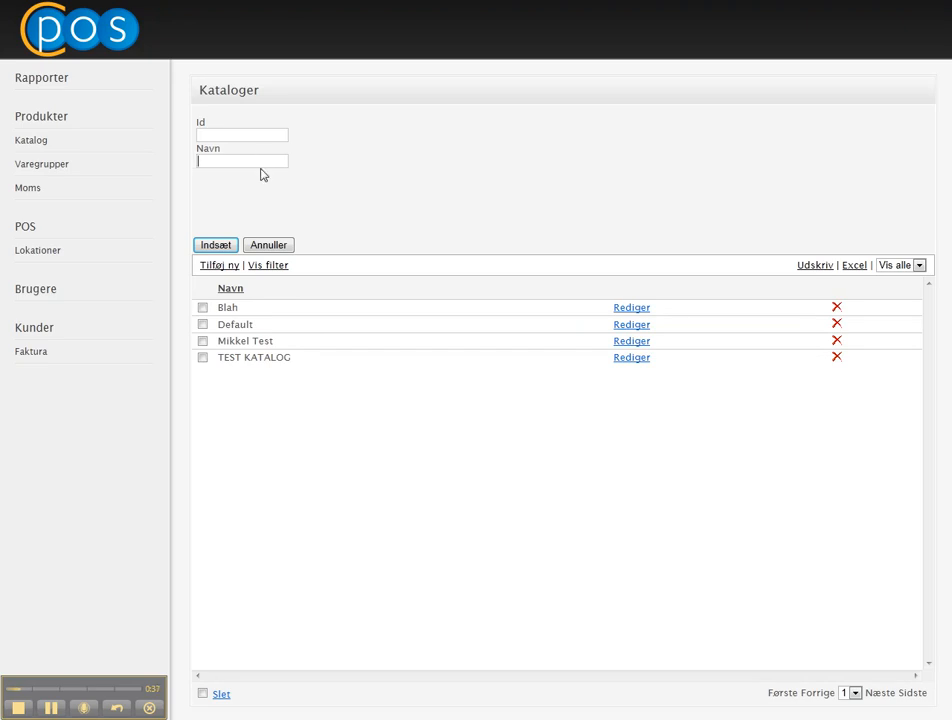
text(Kasper TEST)
click(222, 245)
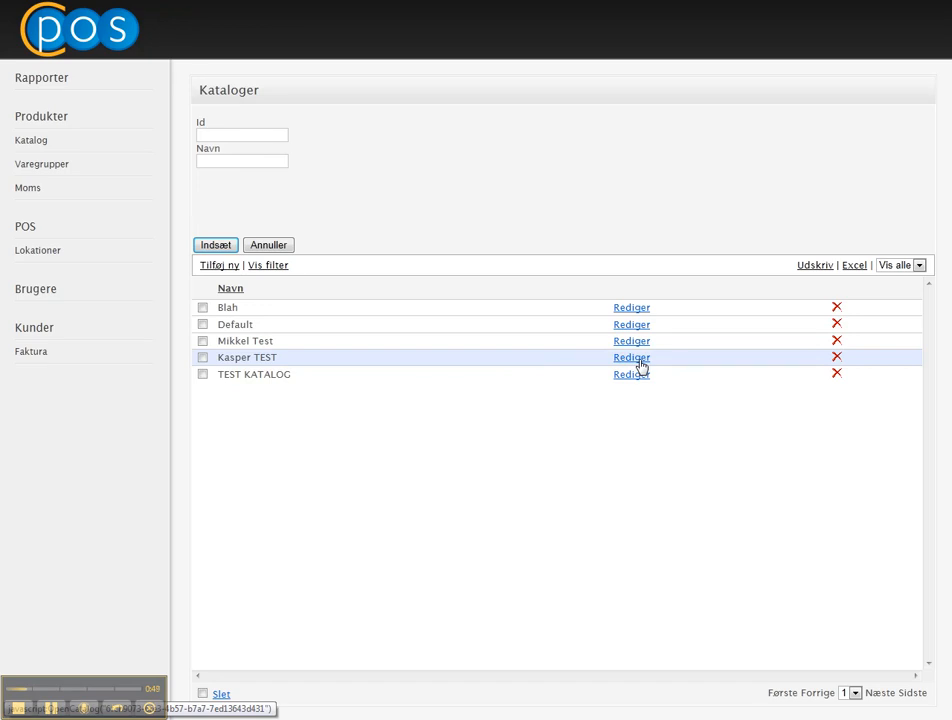
Open the newly added catalog for editing and show the products in the Sodavand product group
click(638, 358)
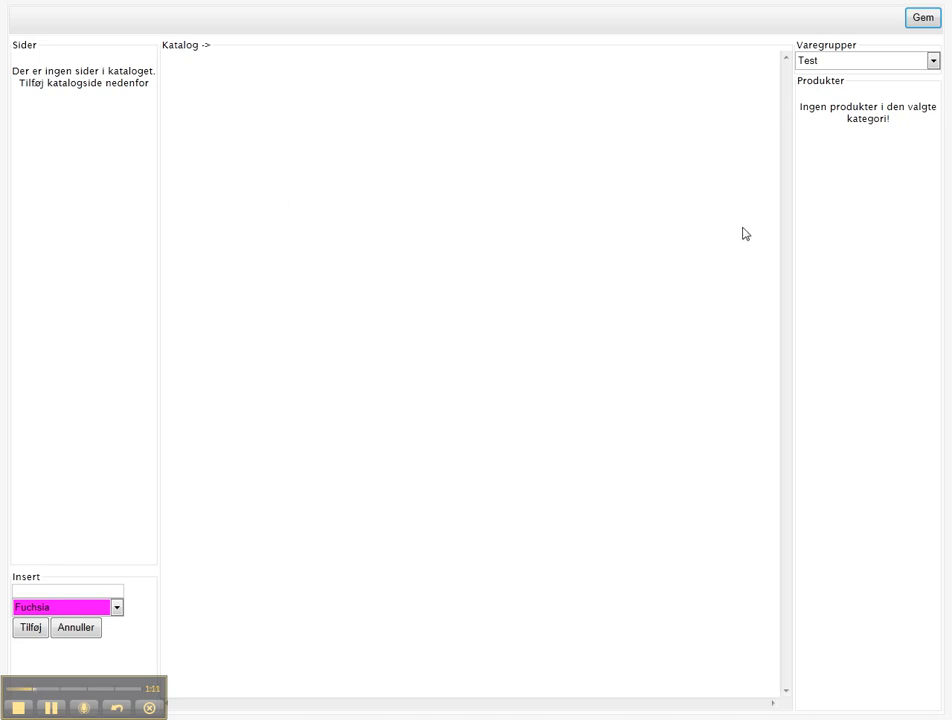
click(818, 64)
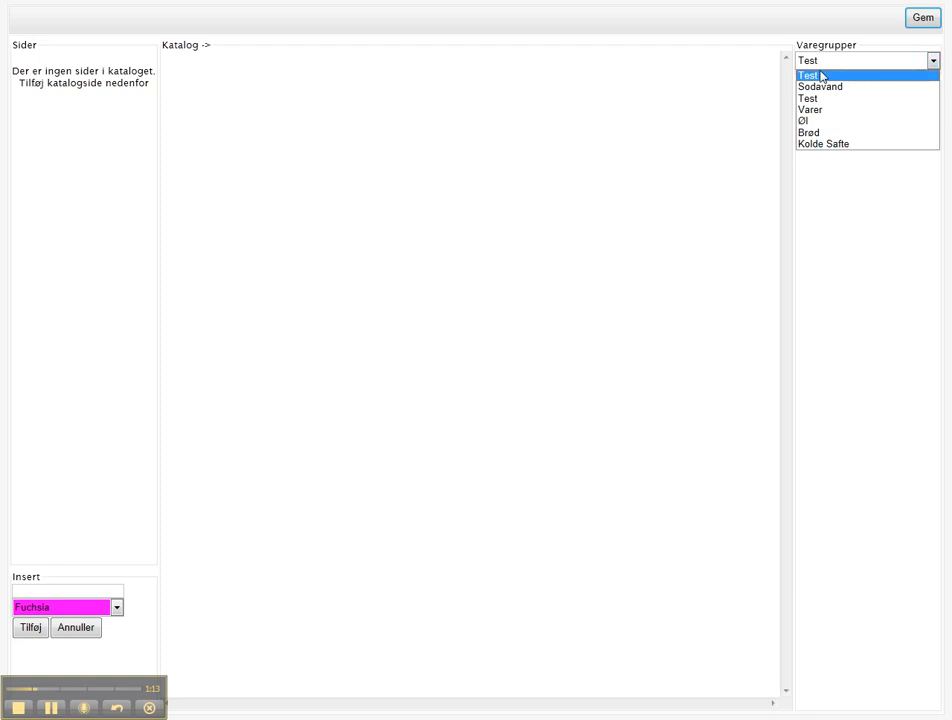
click(824, 74)
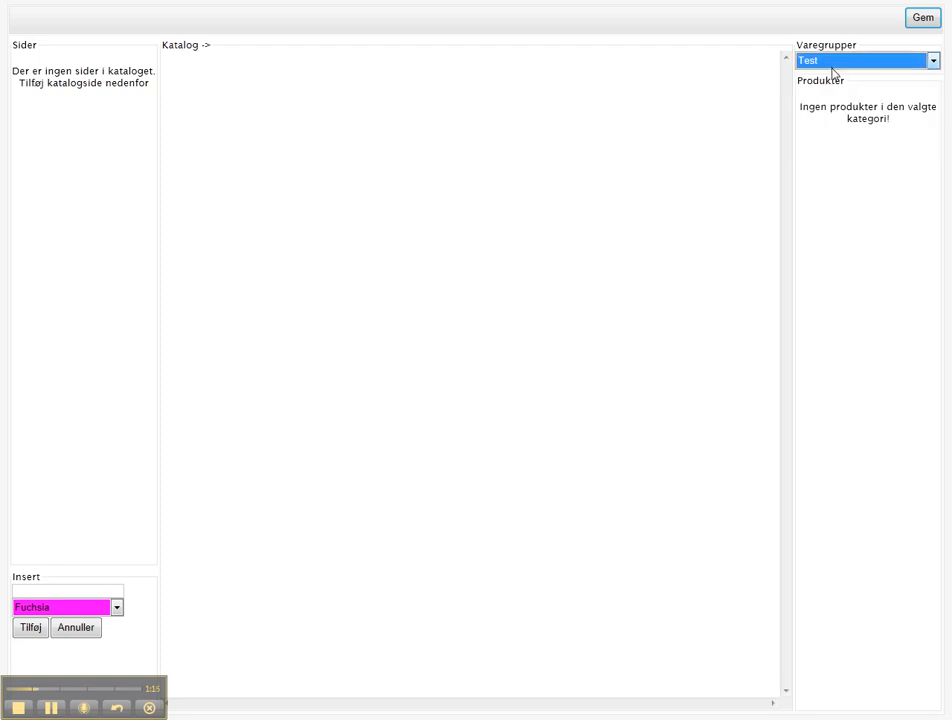
click(834, 63)
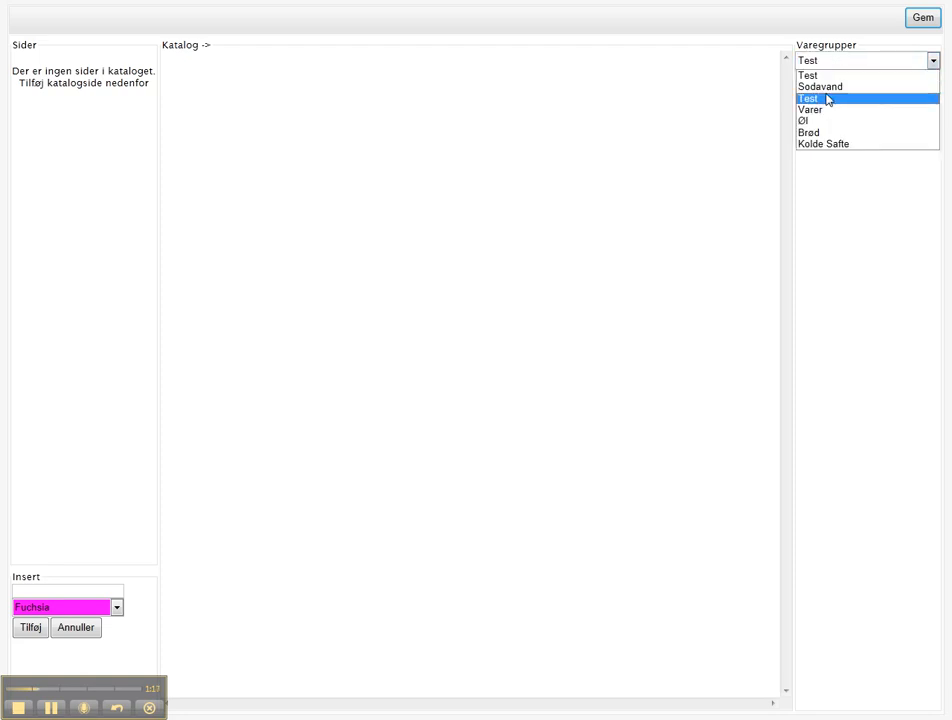
click(830, 88)
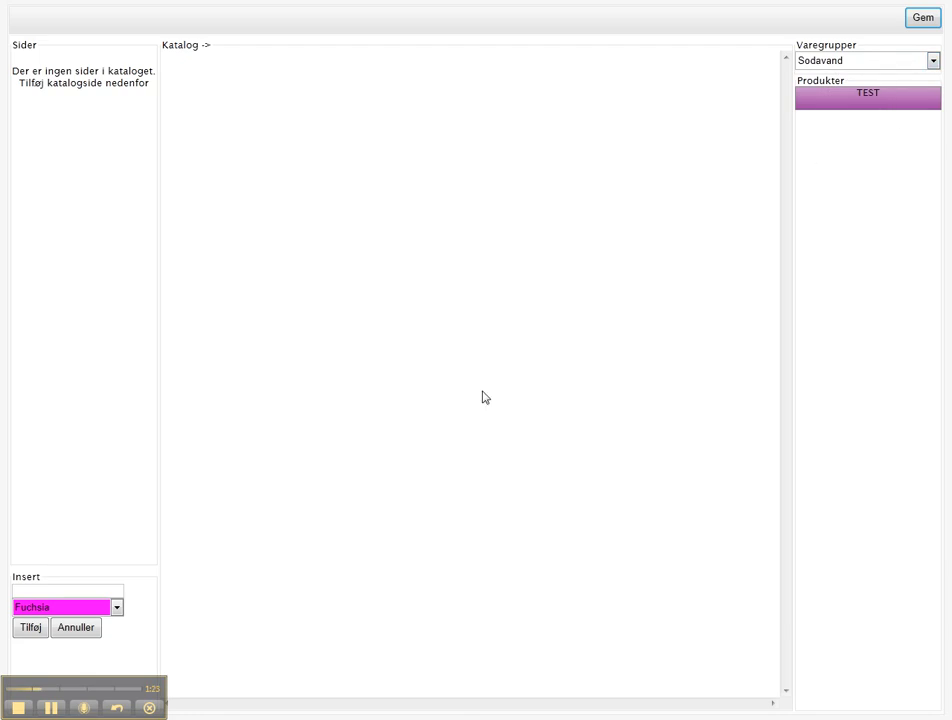
Add a page named Foside with the colour Teal to the catalog
click(42, 589)
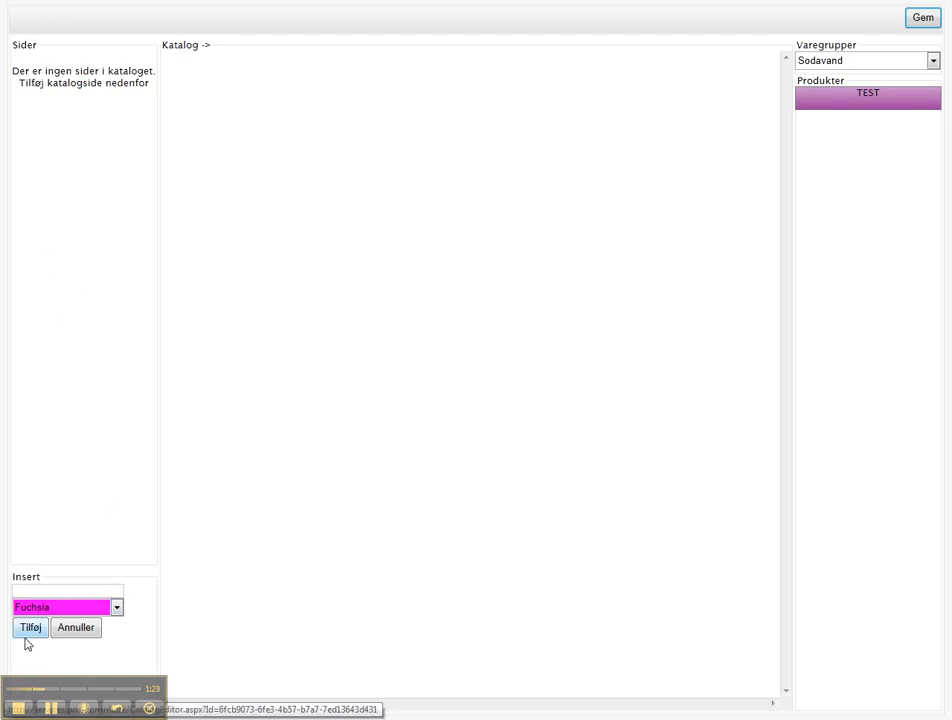
text(Foside)
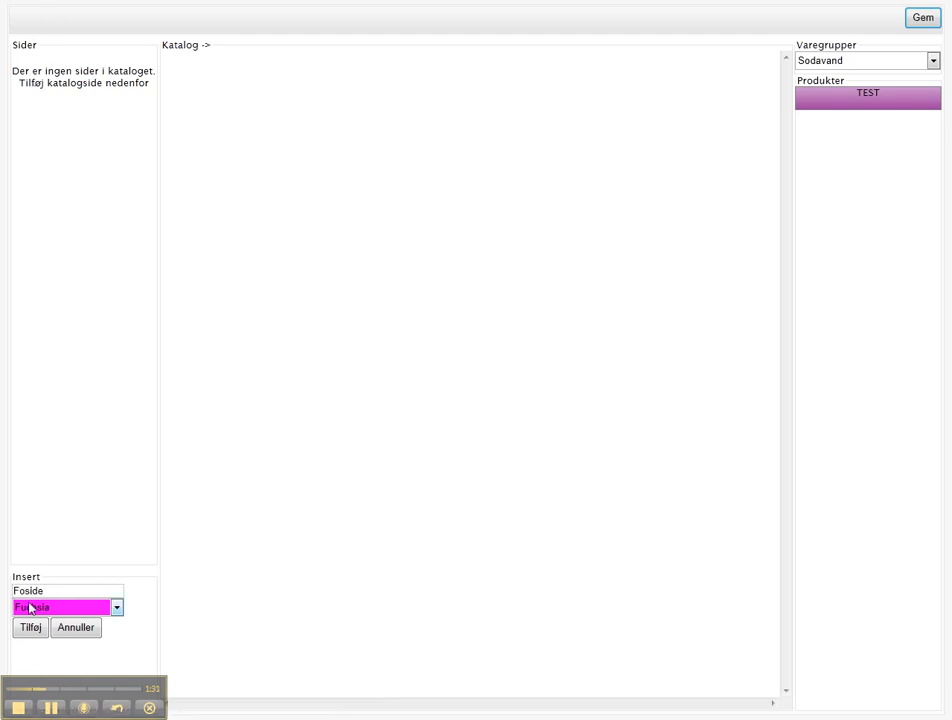
click(85, 608)
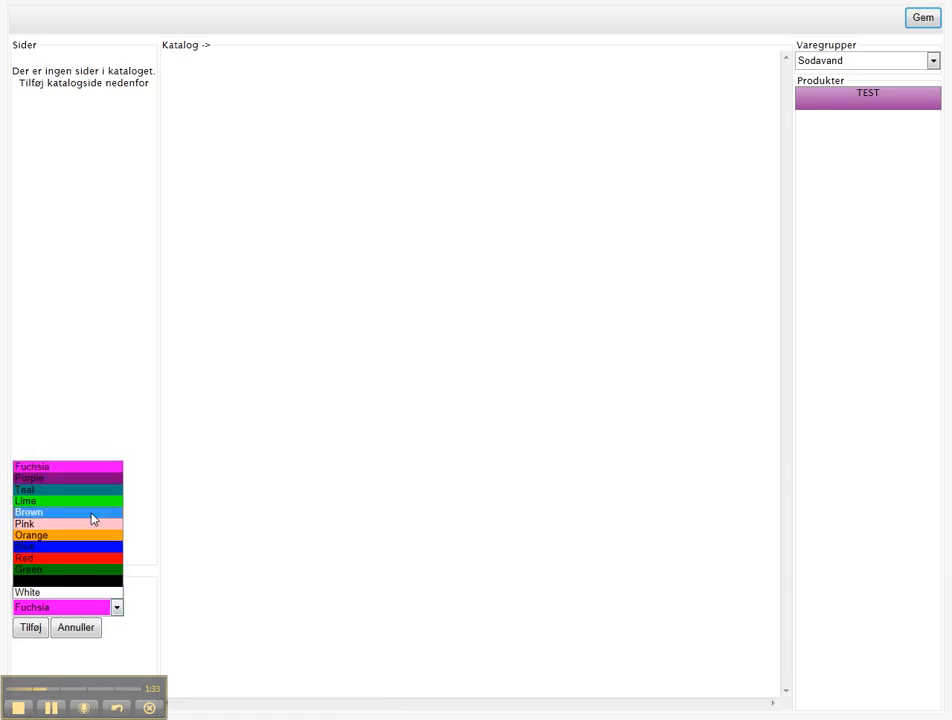
click(70, 490)
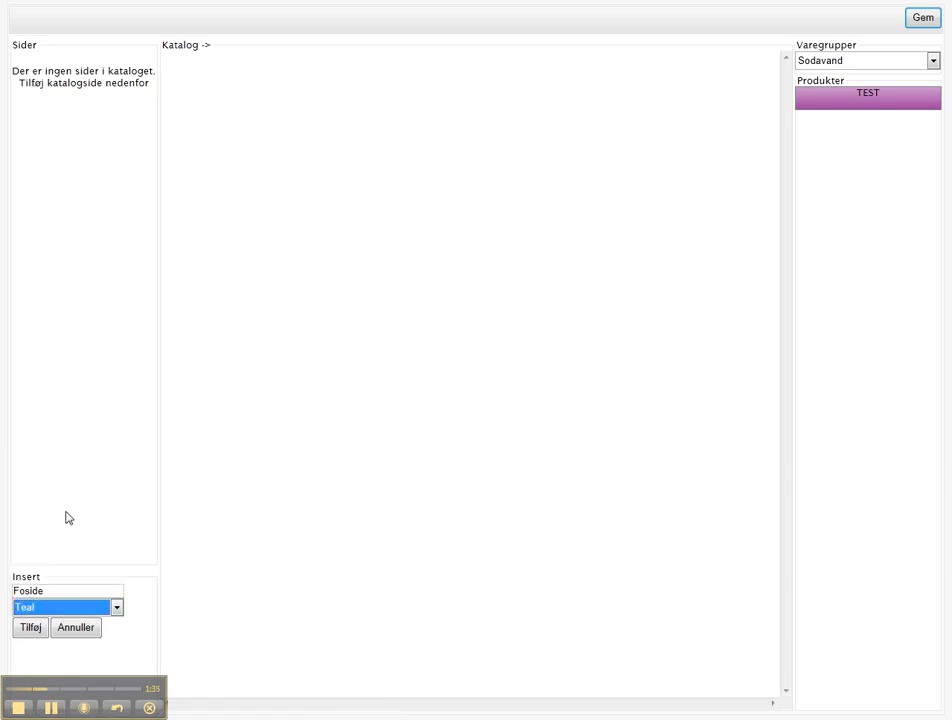
click(31, 627)
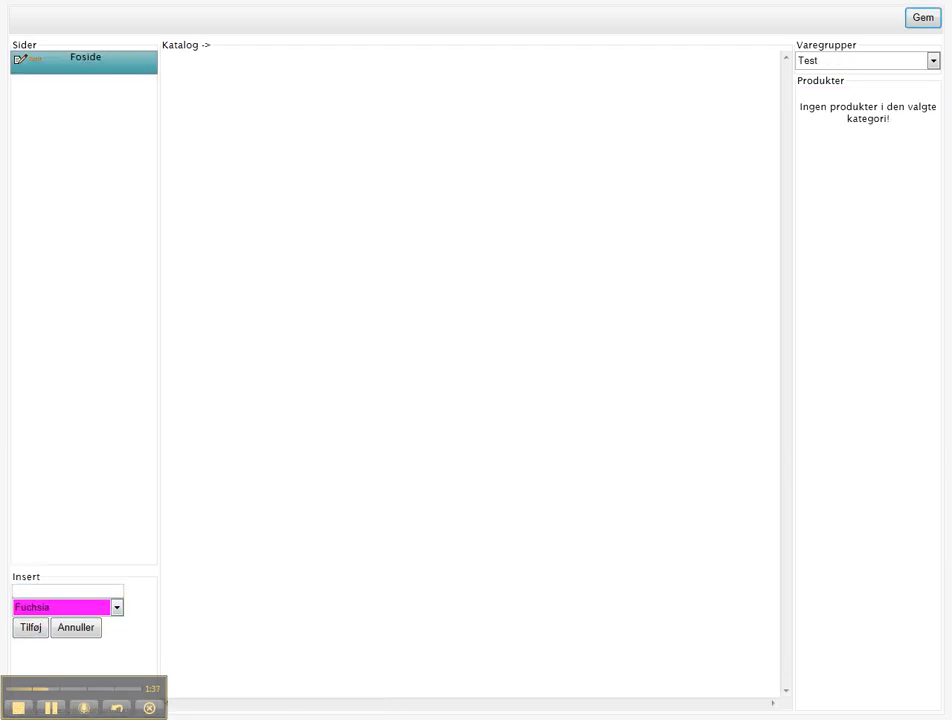
Open the Foside page and add two more catalog pages: Sodavand in Red and Varer in Green
click(35, 62)
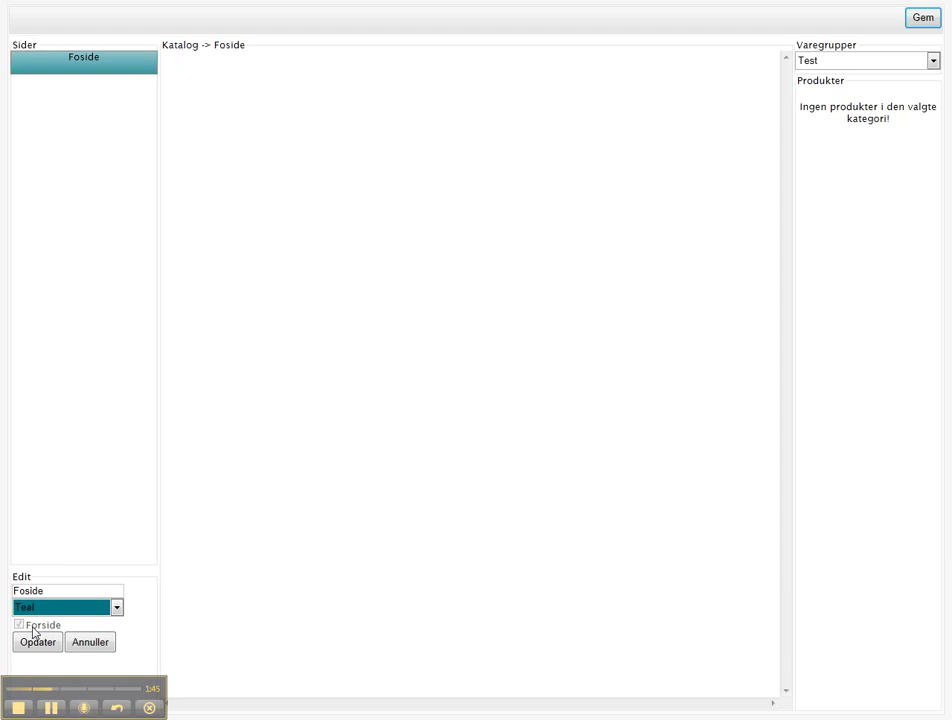
click(90, 643)
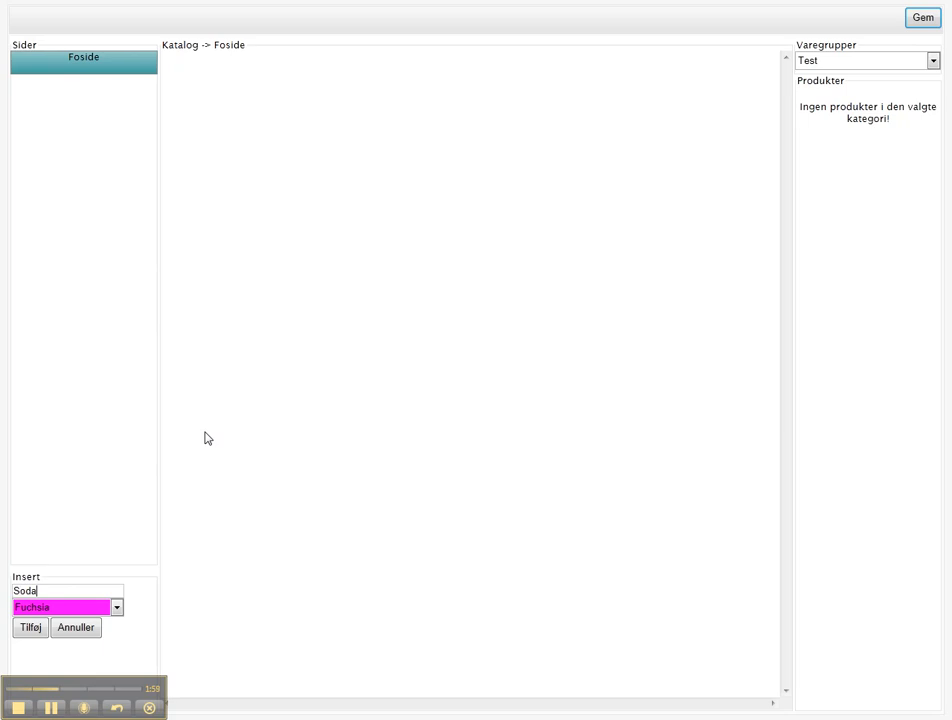
click(72, 609)
click(70, 558)
click(30, 627)
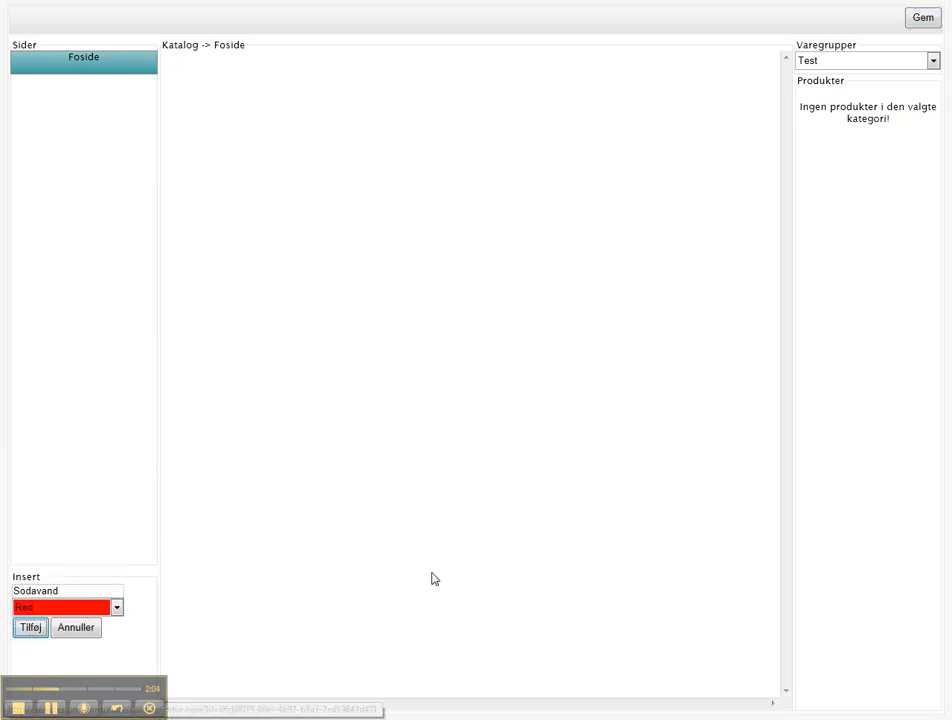
click(88, 610)
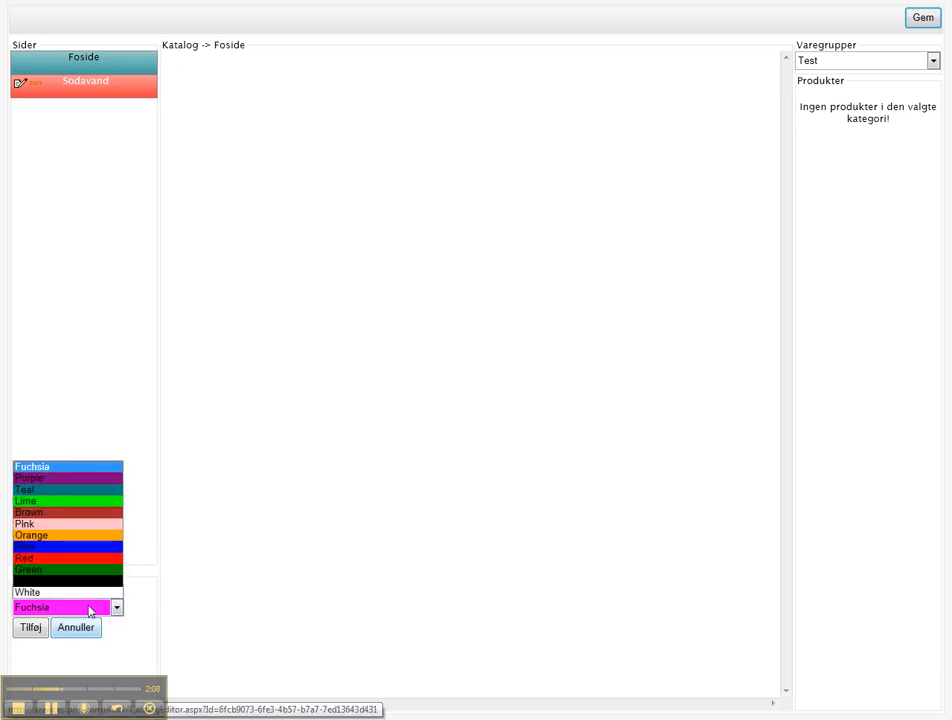
click(55, 569)
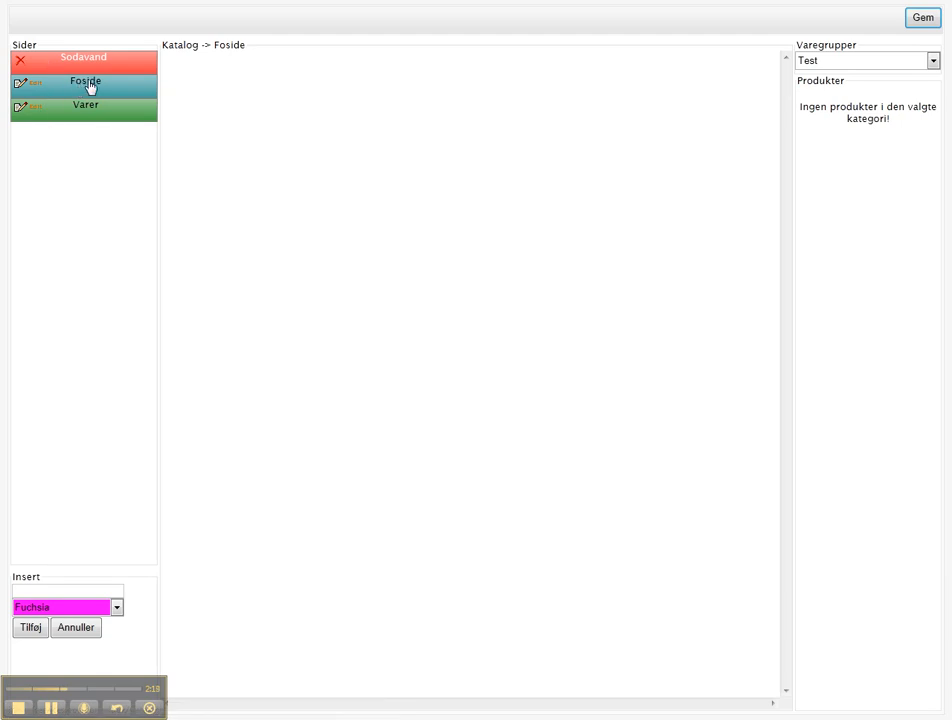
Rename the Foside page to Forside and update it
click(30, 86)
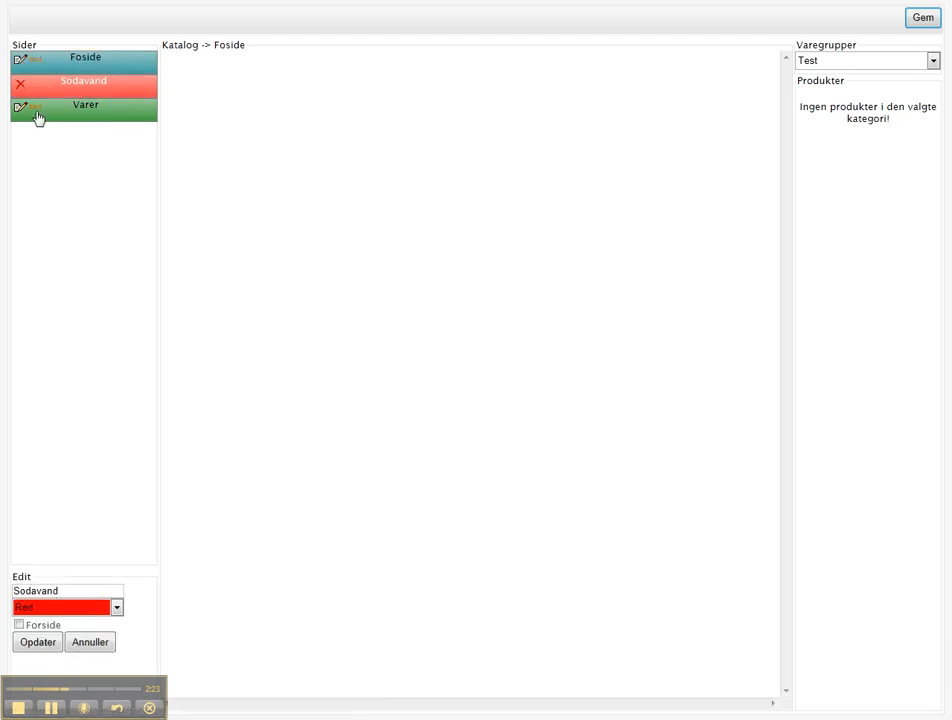
click(35, 62)
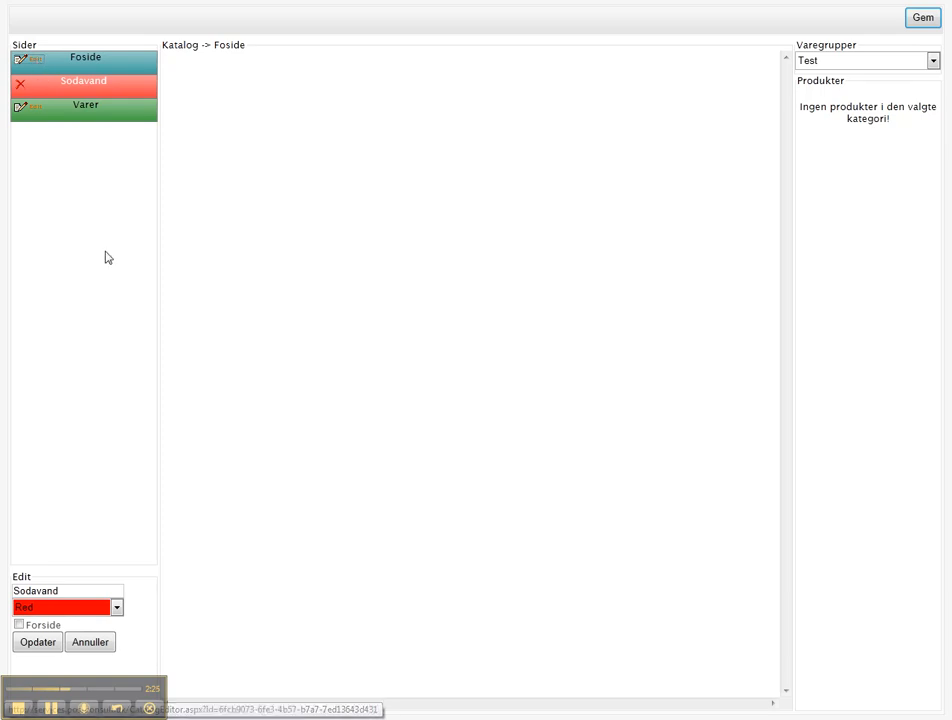
click(27, 592)
text(rside)
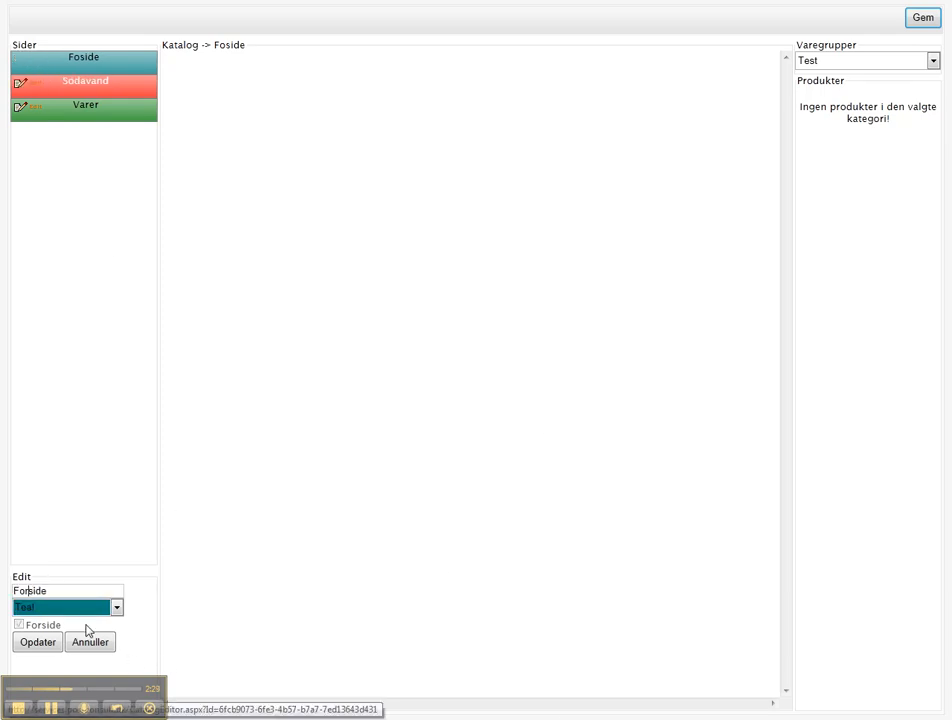
click(38, 641)
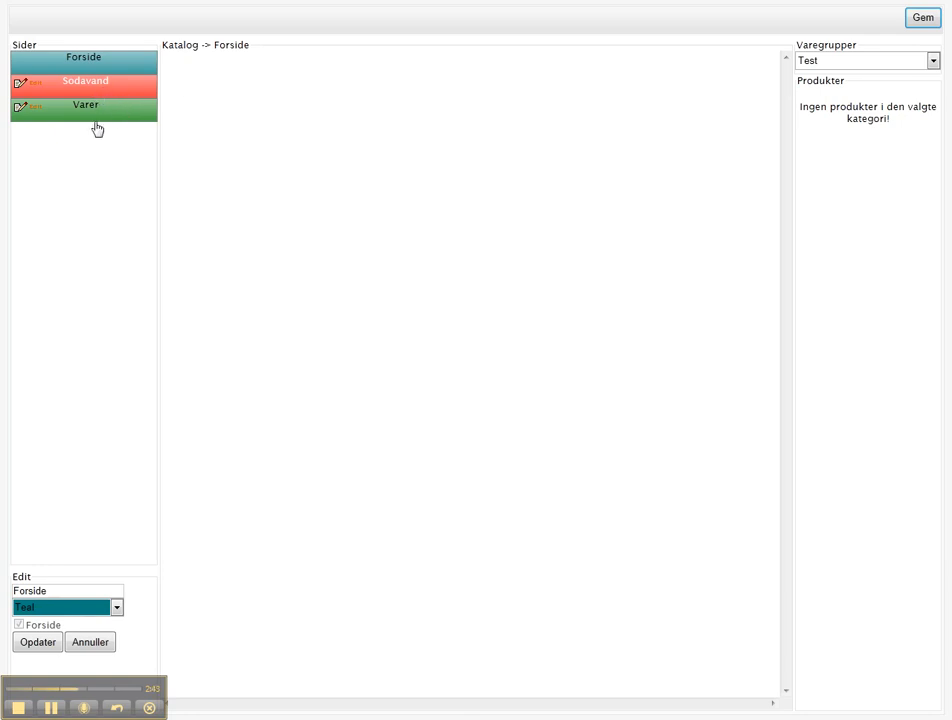
Place the Sodavand and Varer pages side by side at the start of the Forside page's layout and save
drag(58, 88, 218, 76)
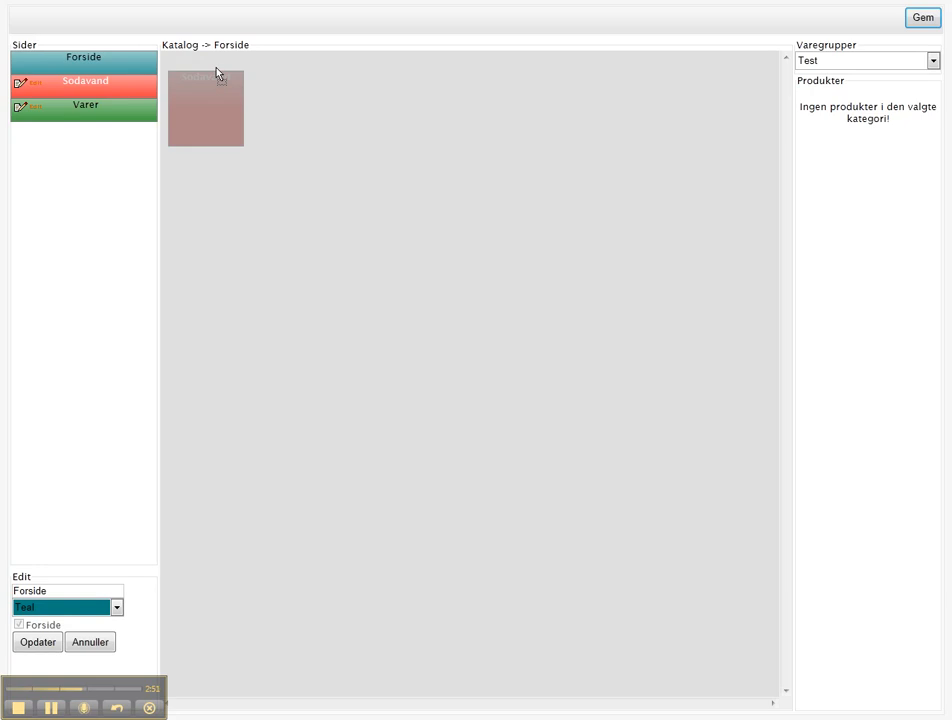
drag(218, 73, 219, 72)
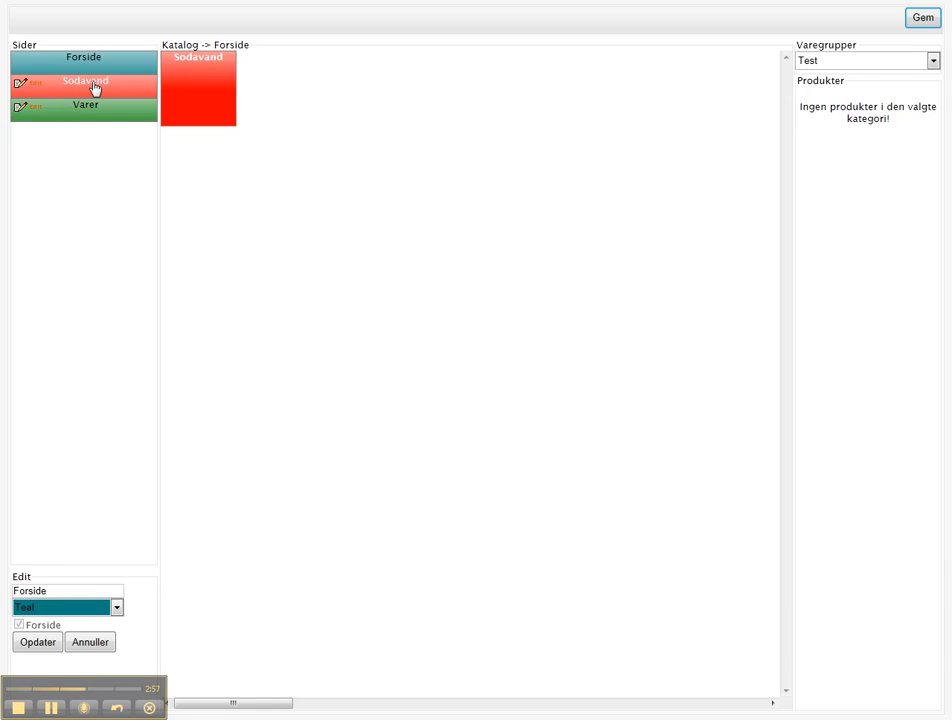
drag(62, 110, 275, 88)
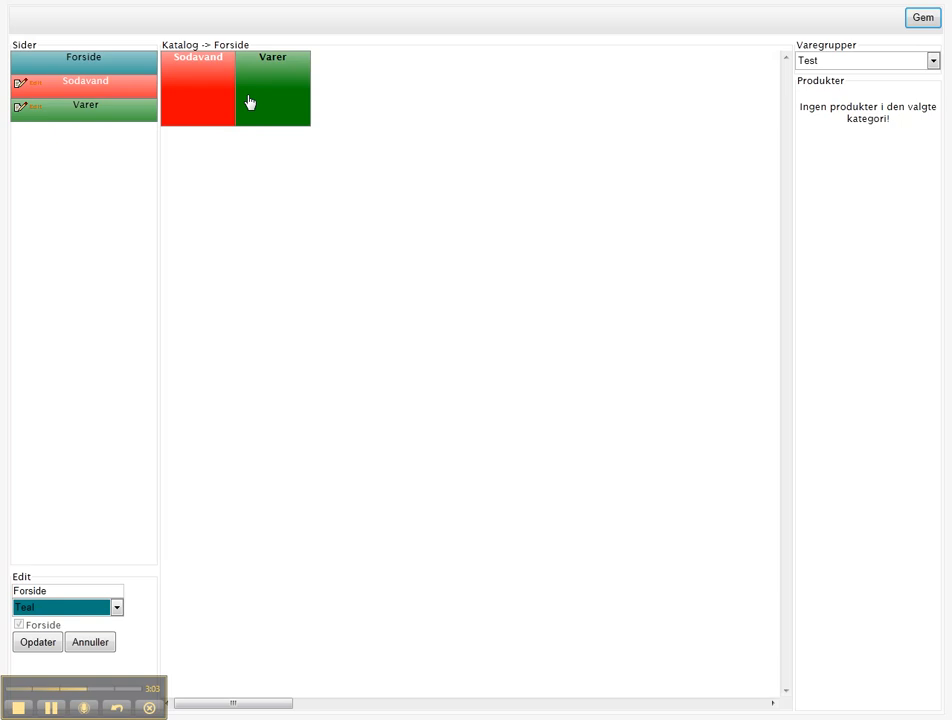
click(935, 19)
Open the Sodavand page and place BonBon Lossepladsen from the Varer product group in its first cell
click(35, 84)
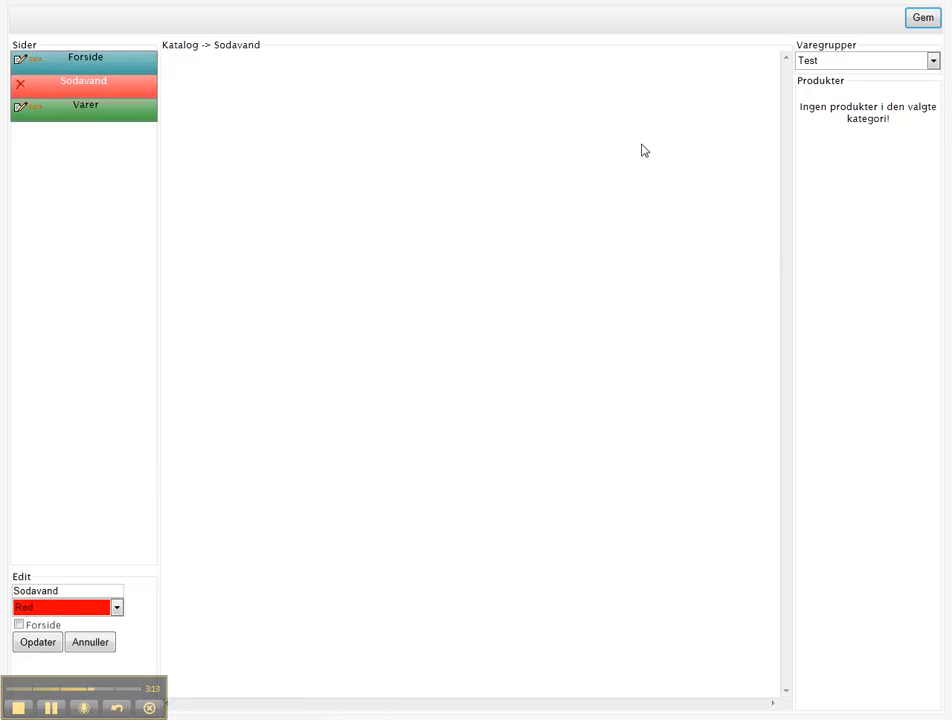
click(839, 61)
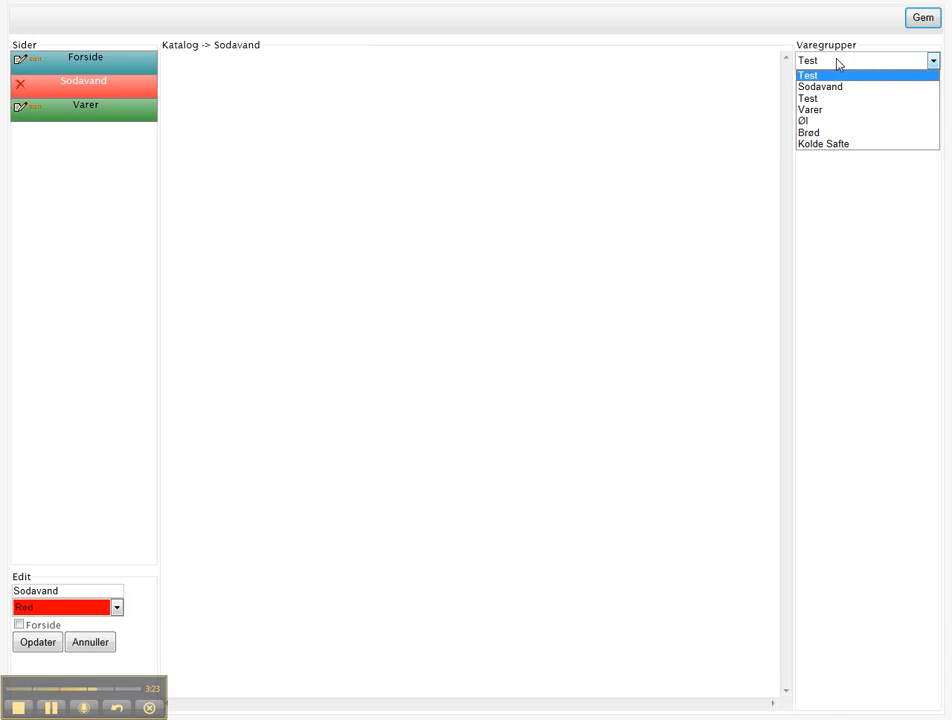
click(855, 110)
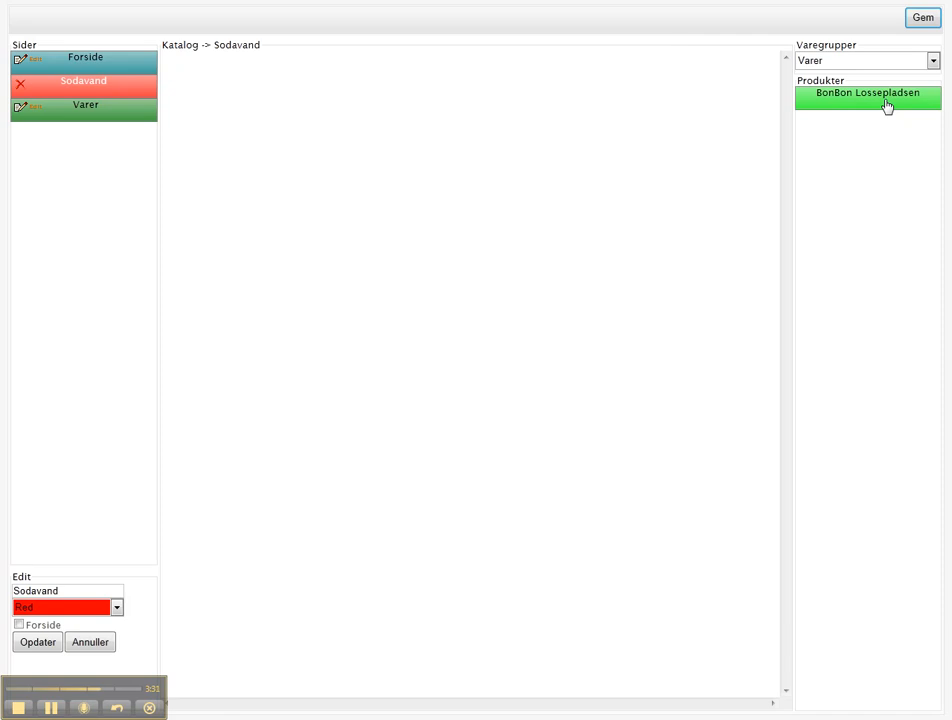
drag(887, 106, 317, 84)
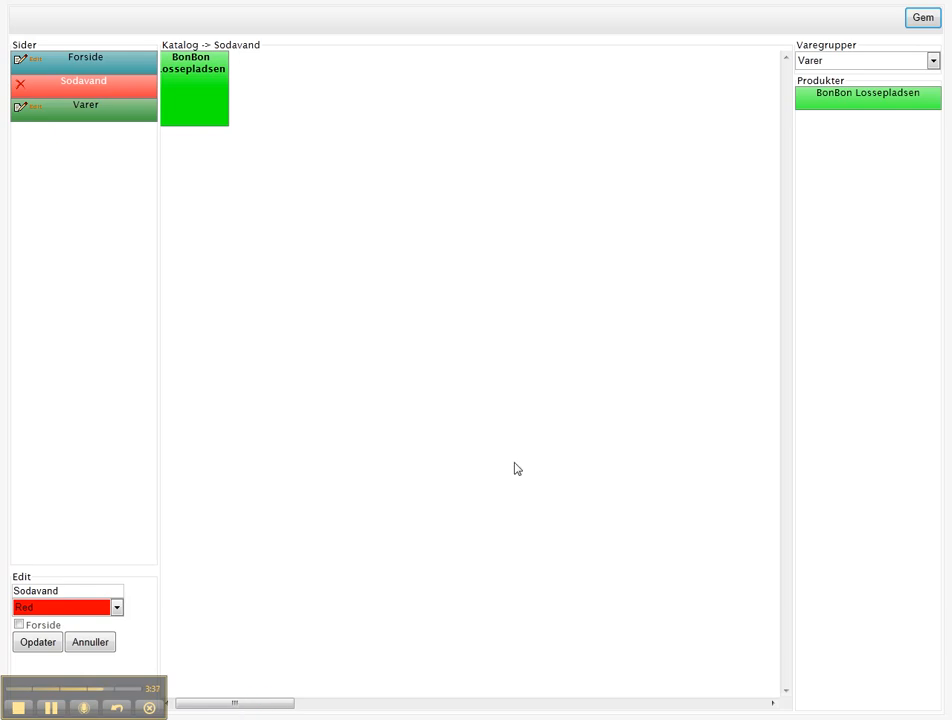
Place the TEST product from the Sodavand group on the same row, one cell away from BonBon Lossepladsen, and save
click(815, 61)
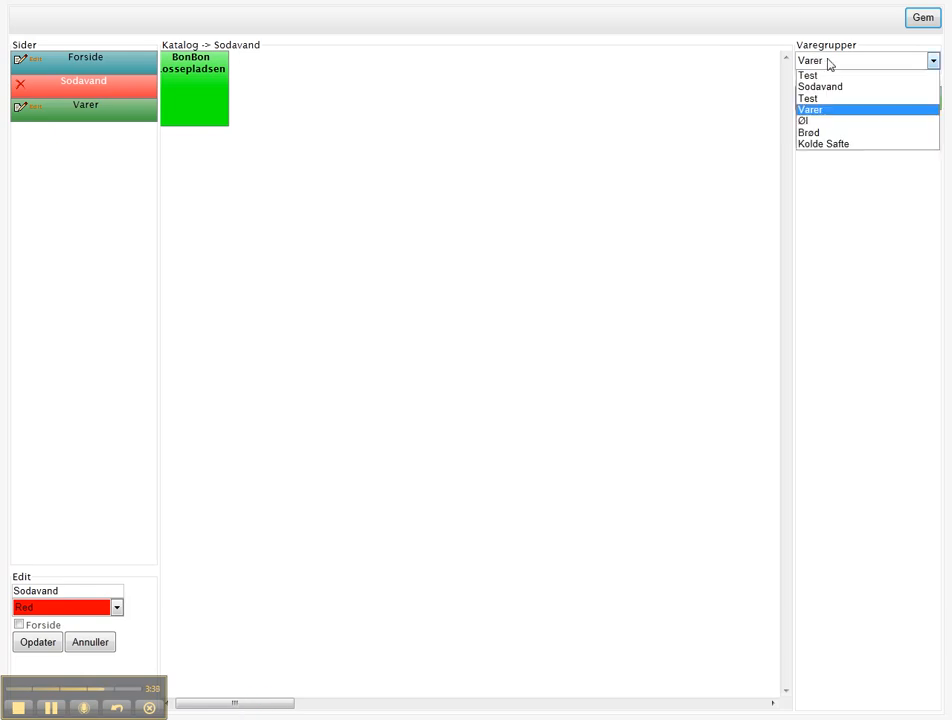
click(823, 87)
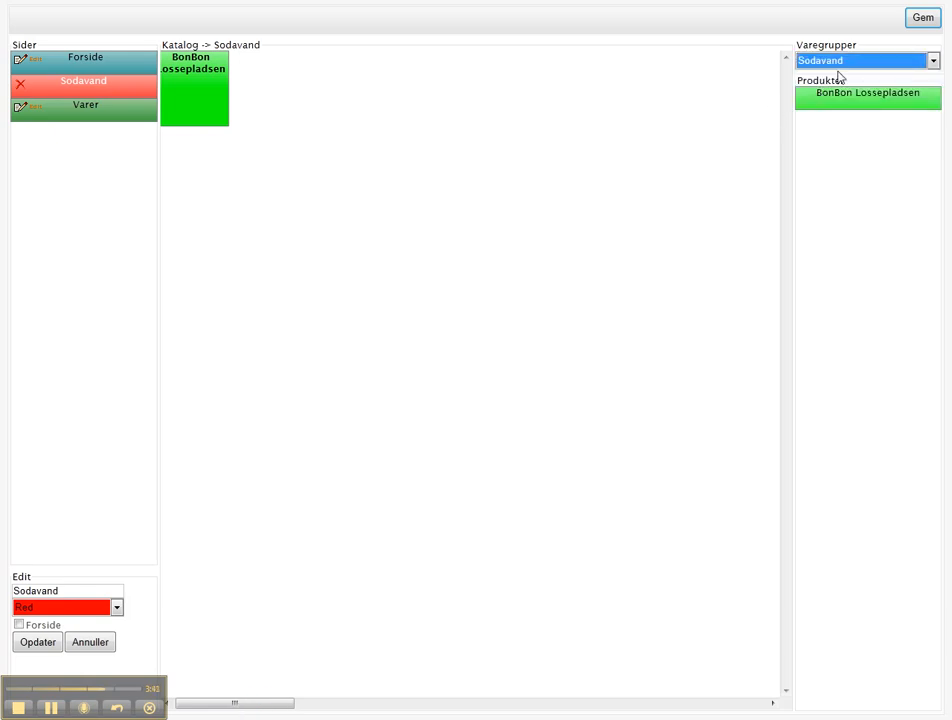
drag(852, 108, 392, 110)
drag(333, 102, 340, 100)
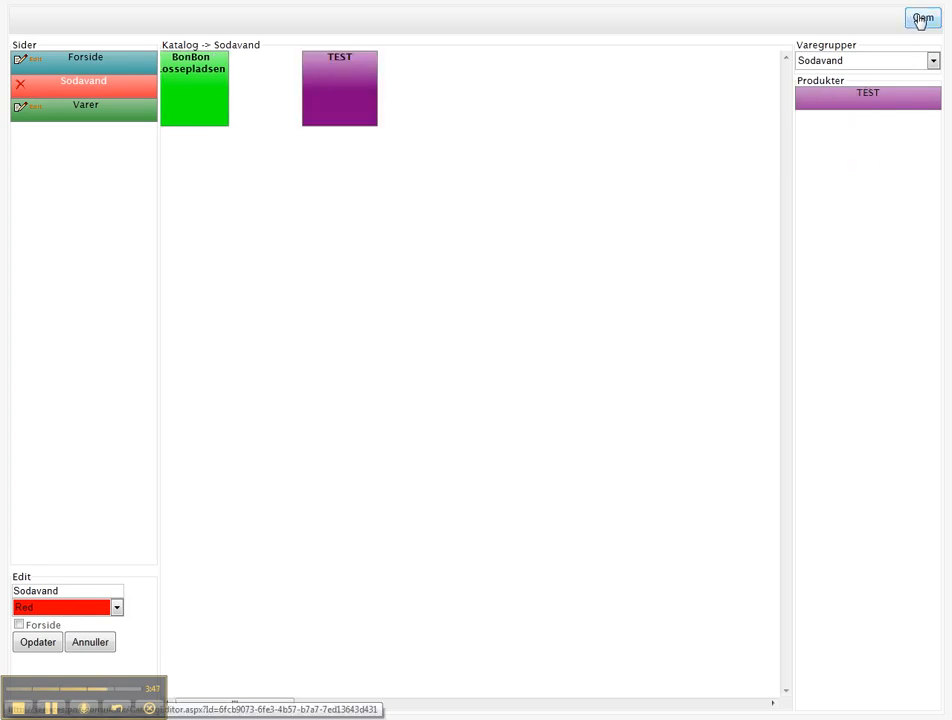
click(920, 21)
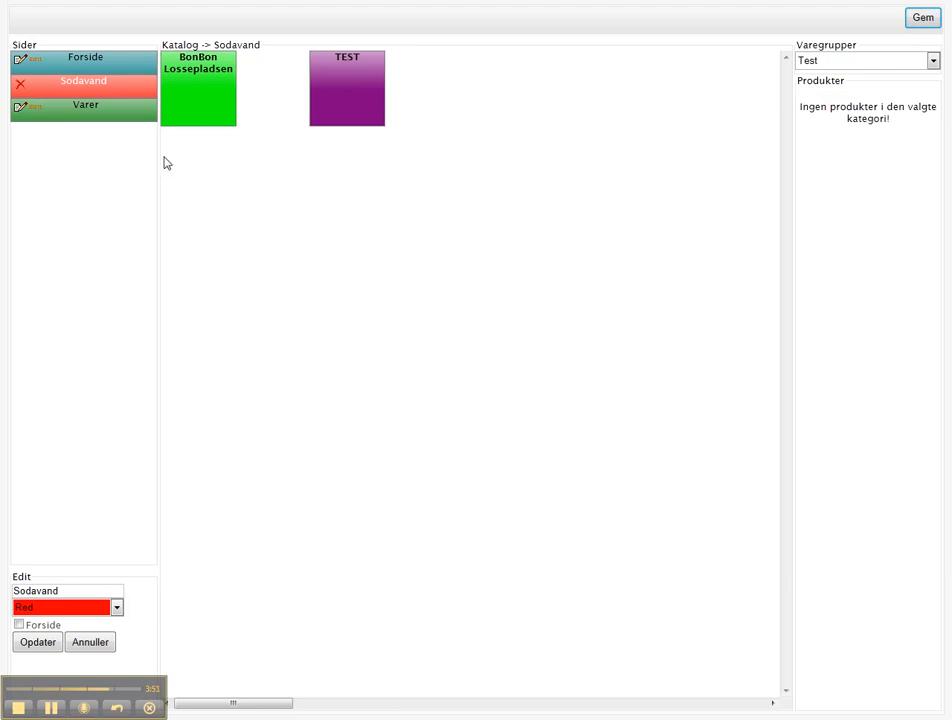
Fill the Varer page with two TEST products from the Sodavand group, stacked in the first column, and save
click(30, 116)
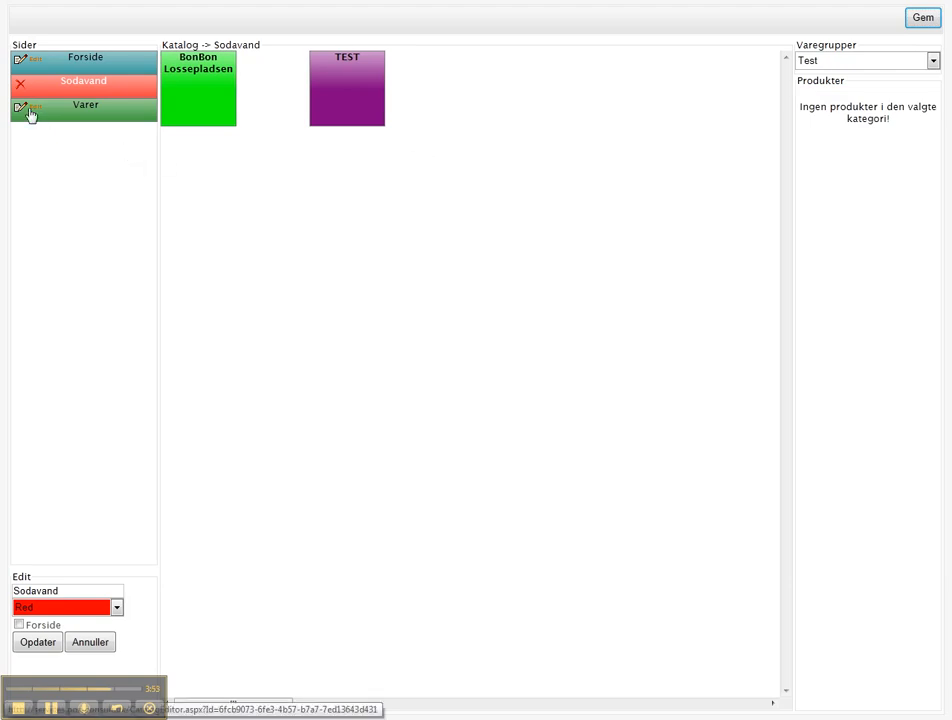
click(805, 61)
click(810, 86)
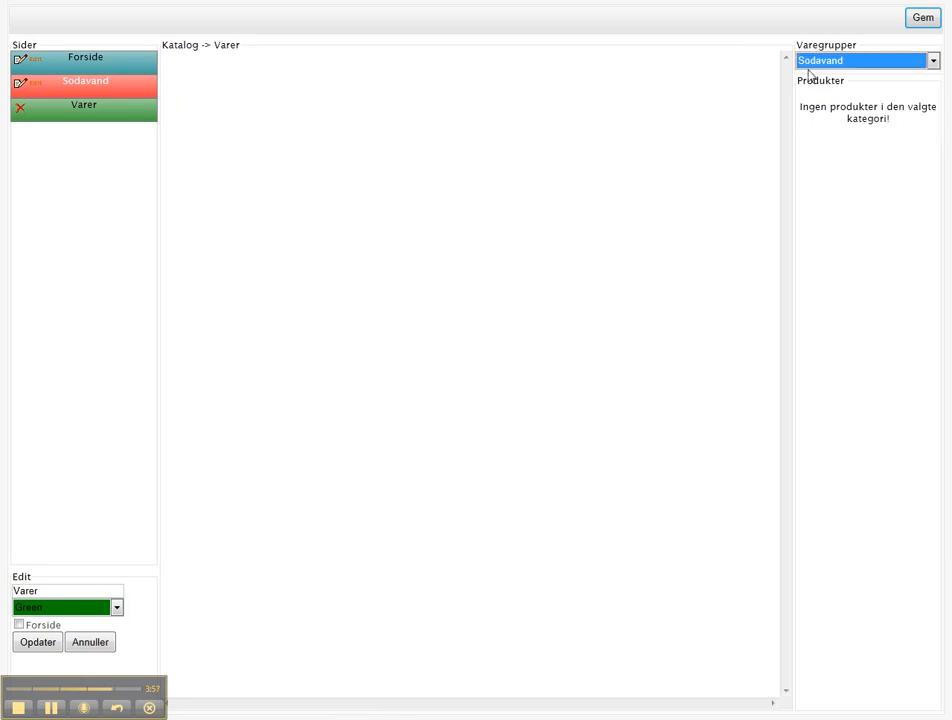
drag(835, 104, 166, 70)
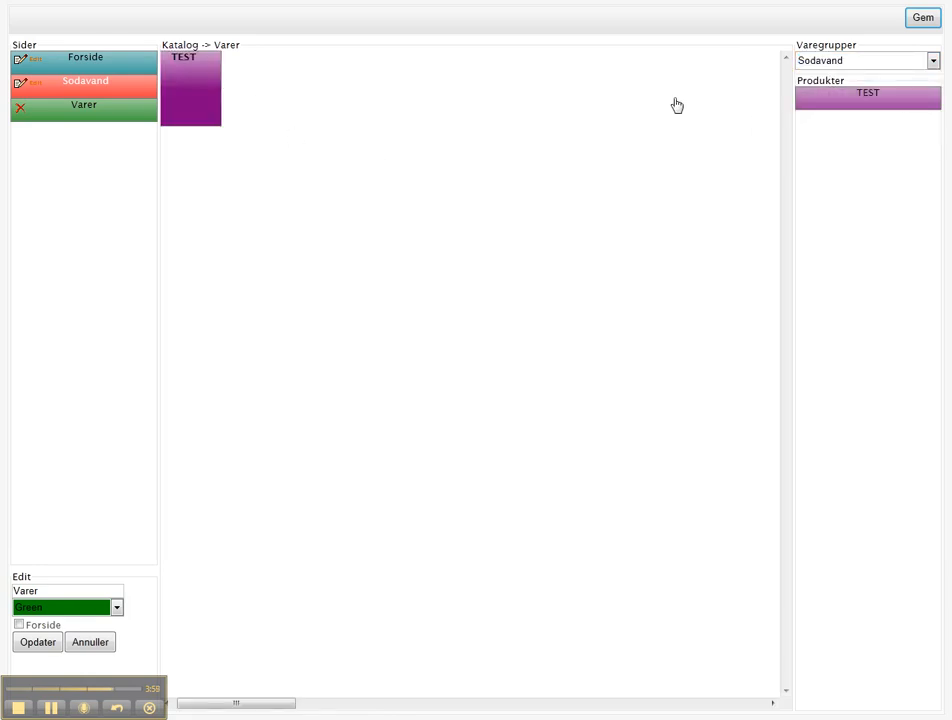
drag(838, 106, 643, 151)
drag(277, 185, 167, 115)
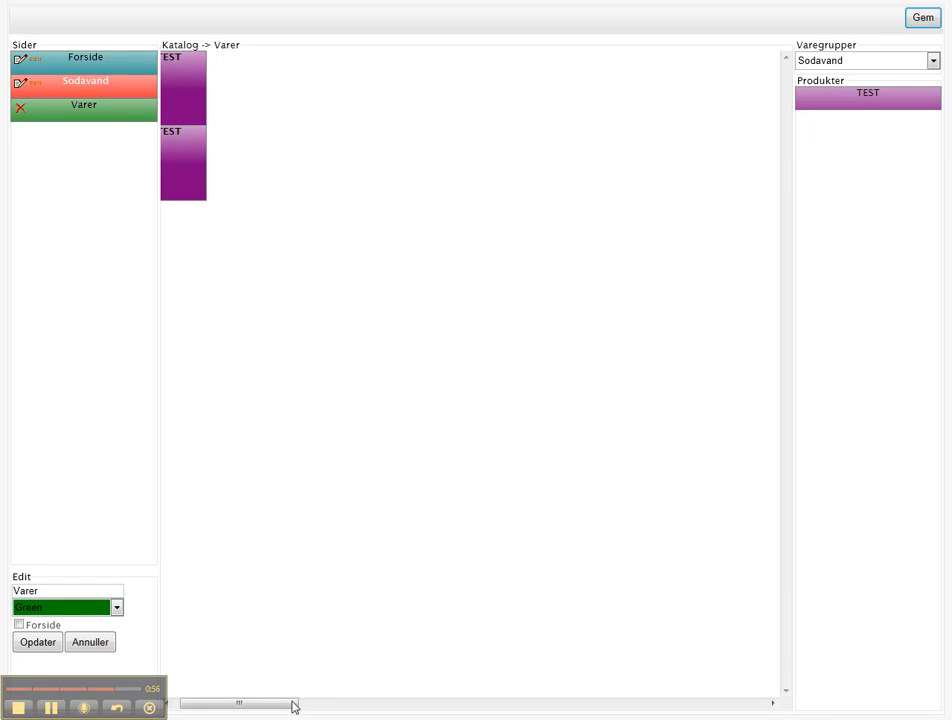
drag(290, 703, 227, 712)
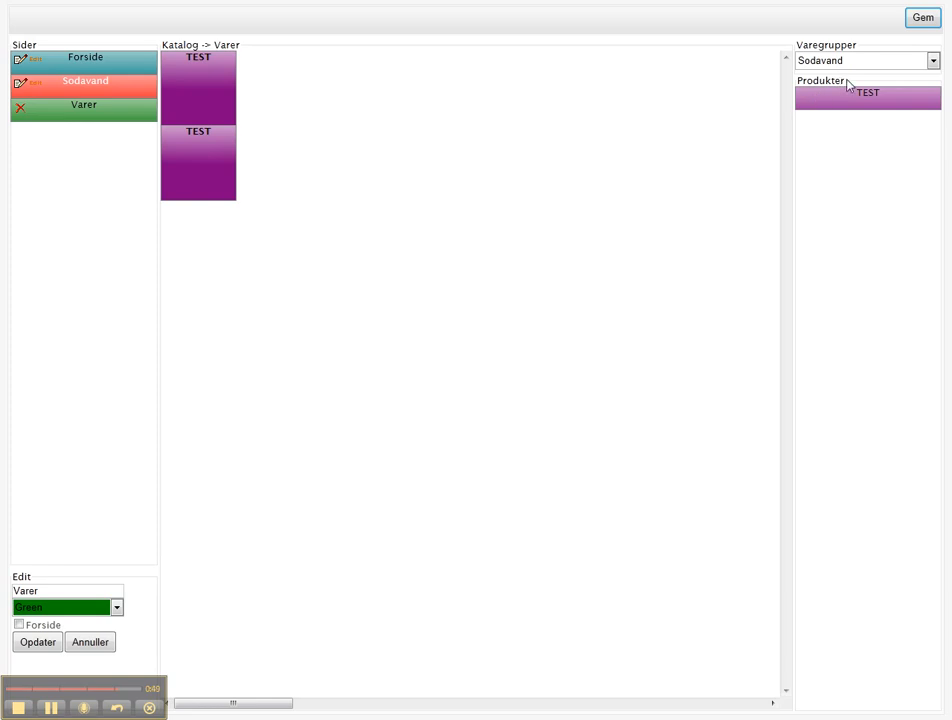
click(926, 20)
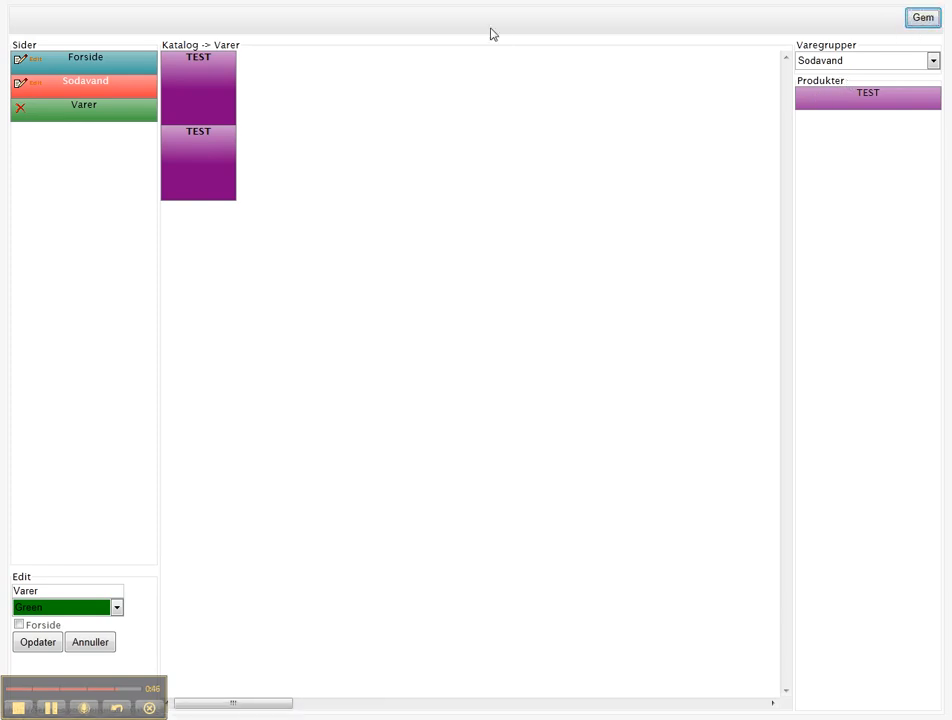